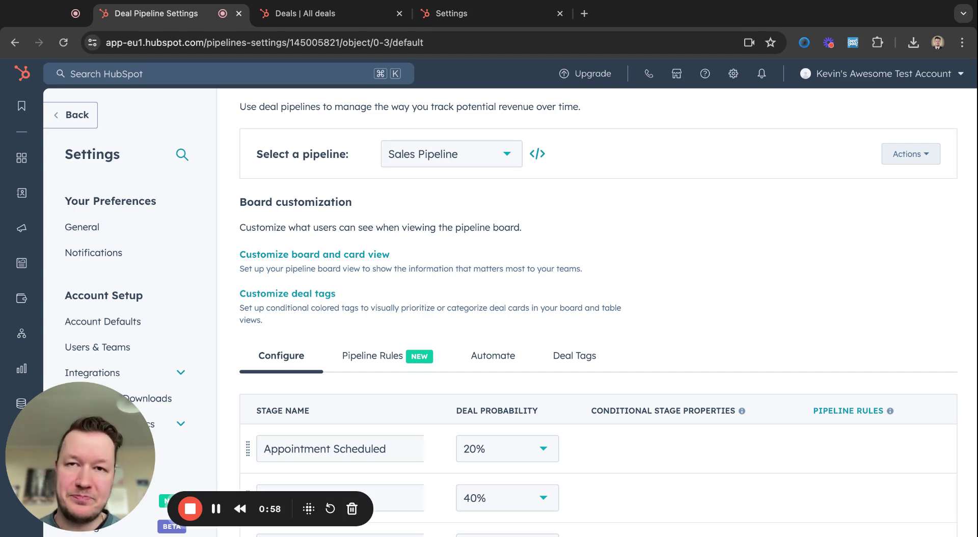
- Check the example user's Deals permissions in the user access settings, then return to the deal pipeline settings
{"action": "left_click", "coordinate": [478, 15]}
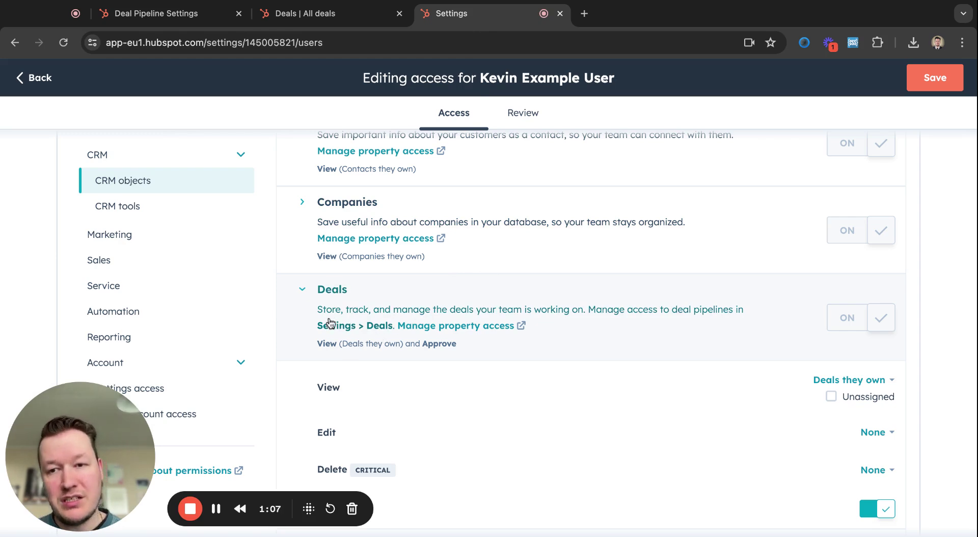
{"action": "scroll", "coordinate": [583, 335], "scroll_direction": "down", "scroll_amount": 2}
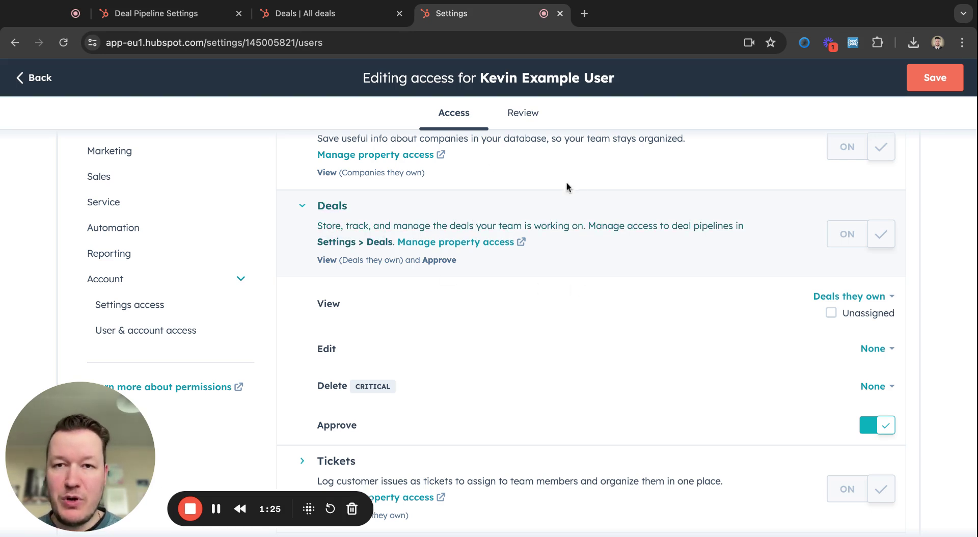
{"action": "left_click", "coordinate": [320, 22]}
{"action": "left_click", "coordinate": [185, 16]}
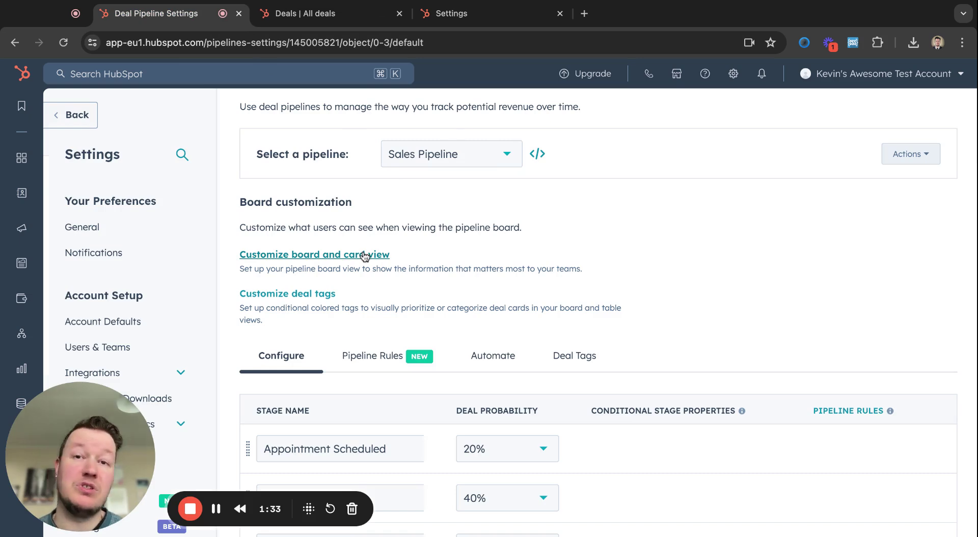
- Turn on the rule that adds an approval process for deals in the Sales Pipeline
{"action": "left_click", "coordinate": [376, 359]}
{"action": "scroll", "coordinate": [519, 318], "scroll_direction": "down", "scroll_amount": 5}
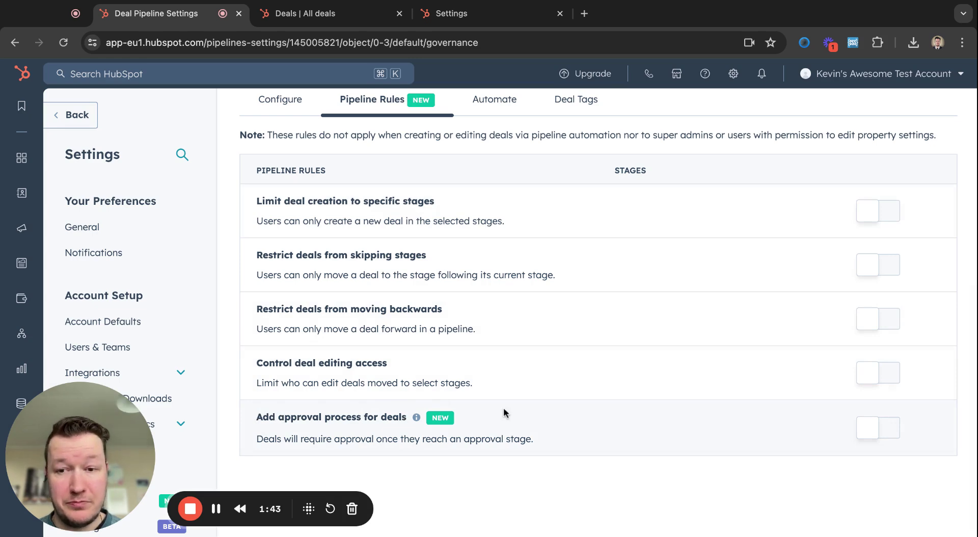
{"action": "left_click", "coordinate": [861, 429]}
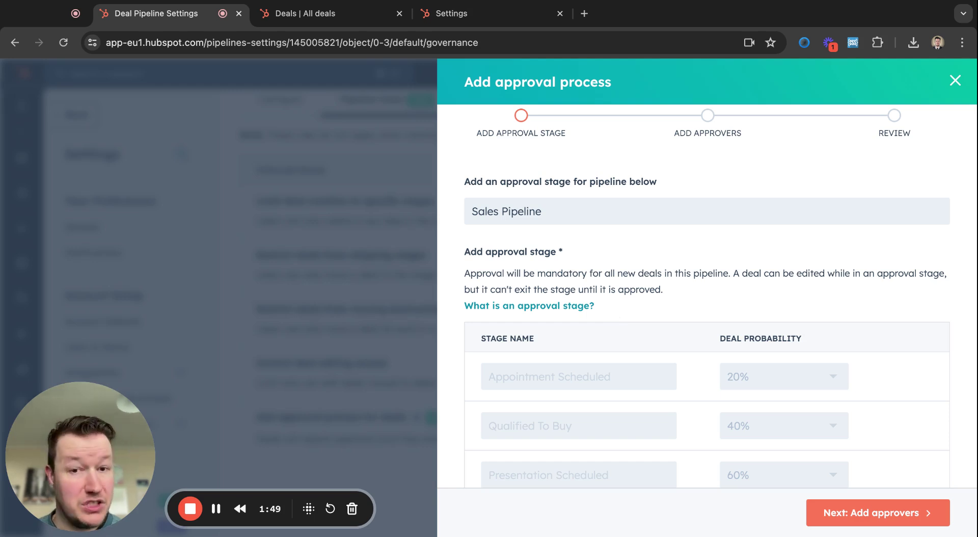
- Set the deal probability of the Pending approval stage to 90%
{"action": "scroll", "coordinate": [707, 305], "scroll_direction": "down", "scroll_amount": 3}
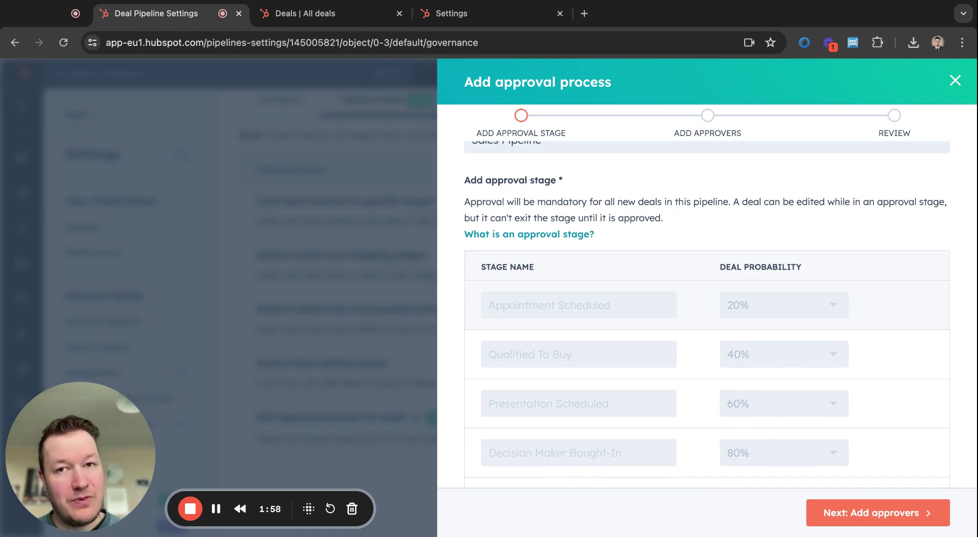
{"action": "scroll", "coordinate": [707, 306], "scroll_direction": "down", "scroll_amount": 2}
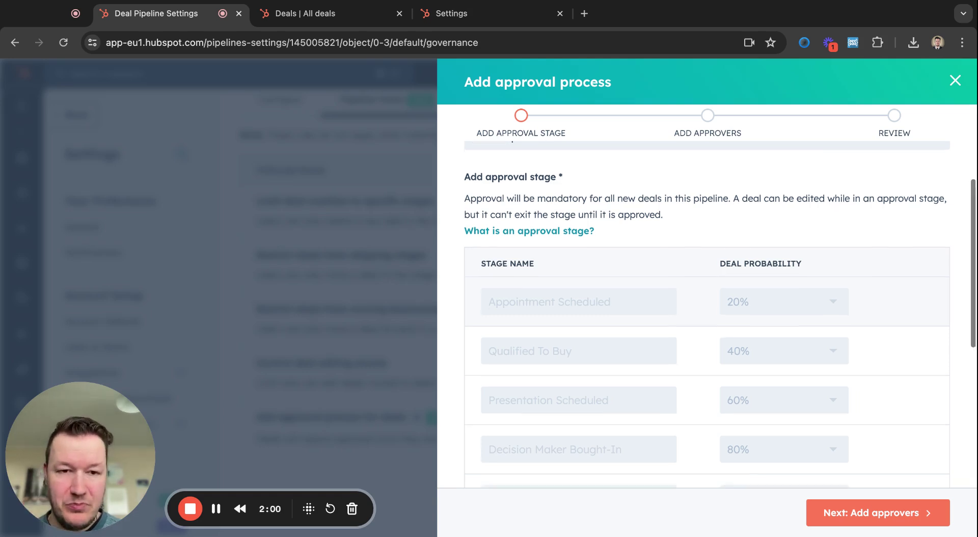
{"action": "scroll", "coordinate": [707, 306], "scroll_direction": "down", "scroll_amount": 1}
{"action": "scroll", "coordinate": [613, 341], "scroll_direction": "down", "scroll_amount": 1}
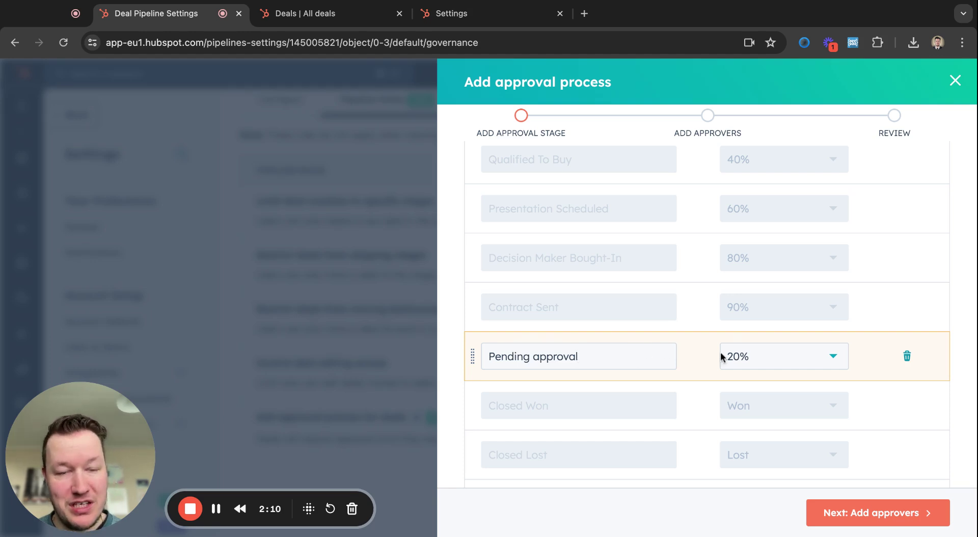
{"action": "left_click", "coordinate": [769, 356]}
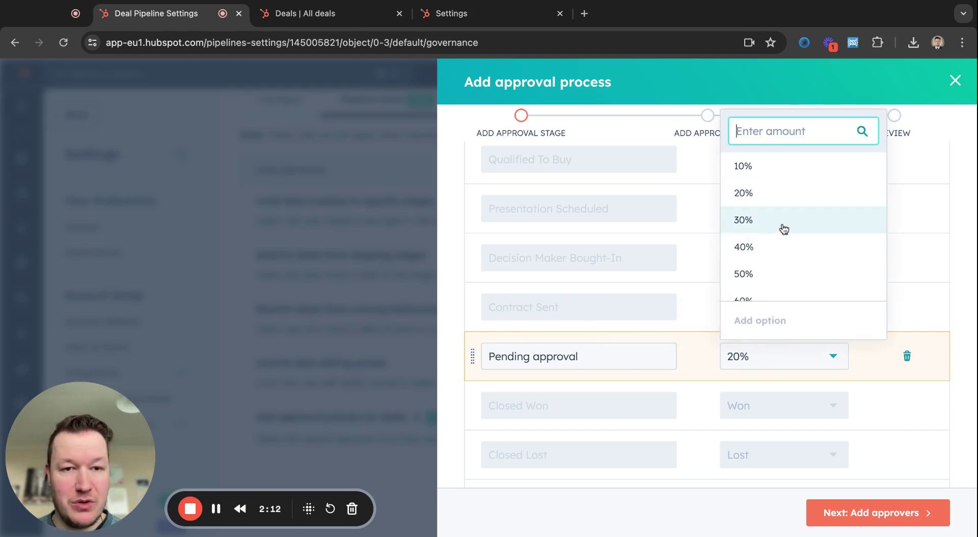
{"action": "scroll", "coordinate": [782, 228], "scroll_direction": "down", "scroll_amount": 3}
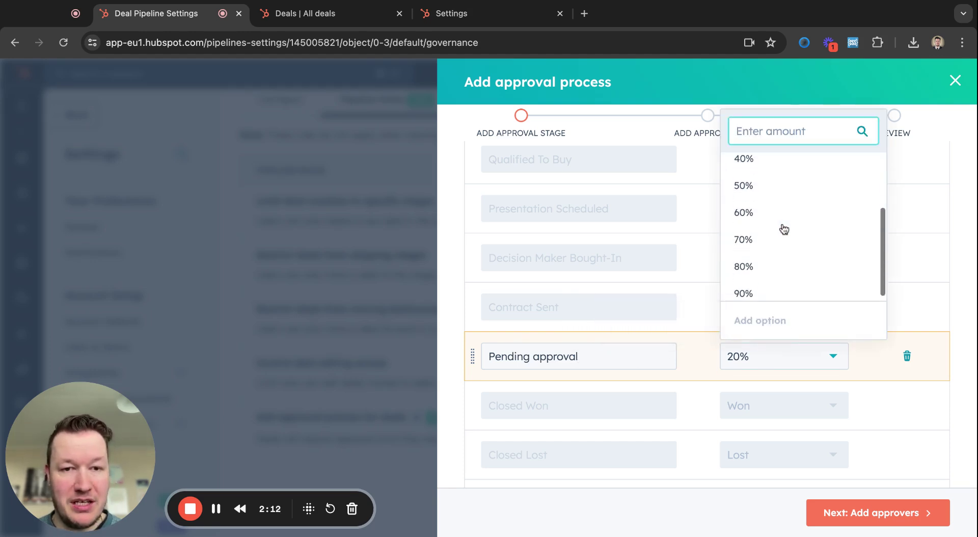
{"action": "left_click", "coordinate": [754, 289]}
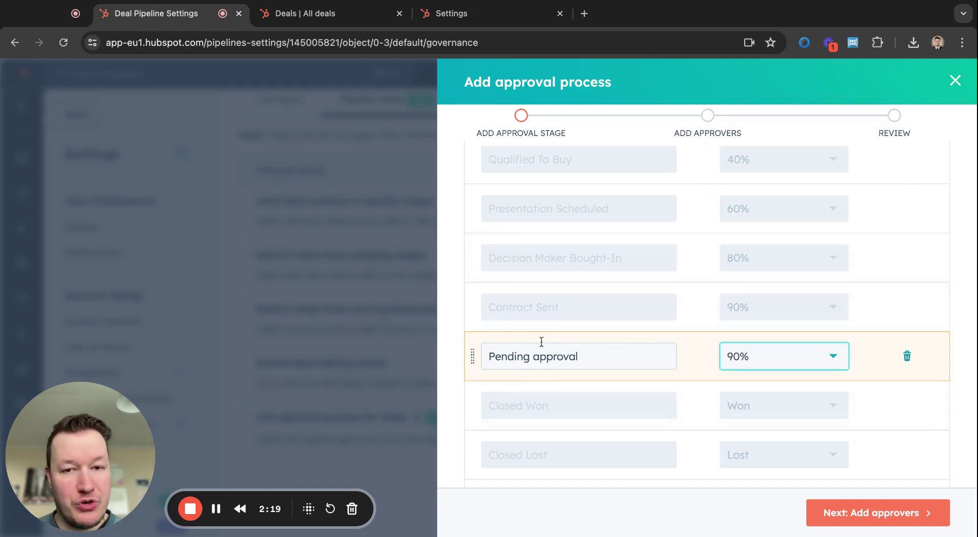
- Move the Pending approval stage between Decision Maker Bought-In and Contract Sent, accepting that some deals will skip approval
{"action": "left_click", "coordinate": [476, 355]}
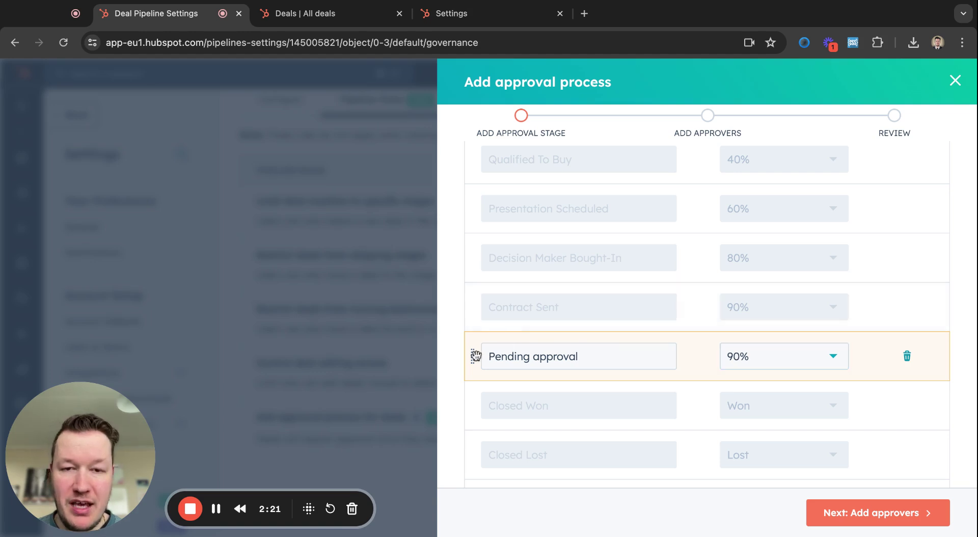
{"action": "left_click_drag", "start_coordinate": [476, 356], "coordinate": [468, 282]}
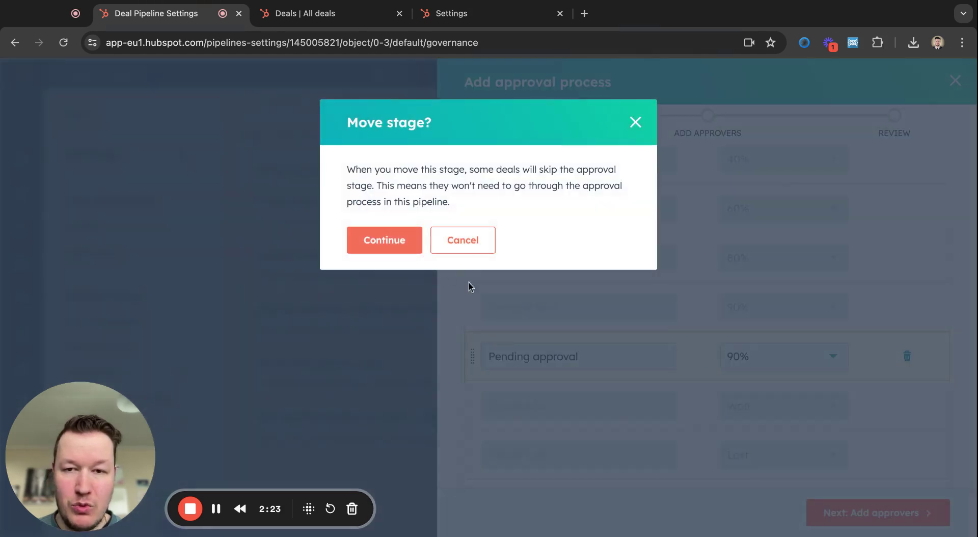
{"action": "left_click", "coordinate": [398, 247]}
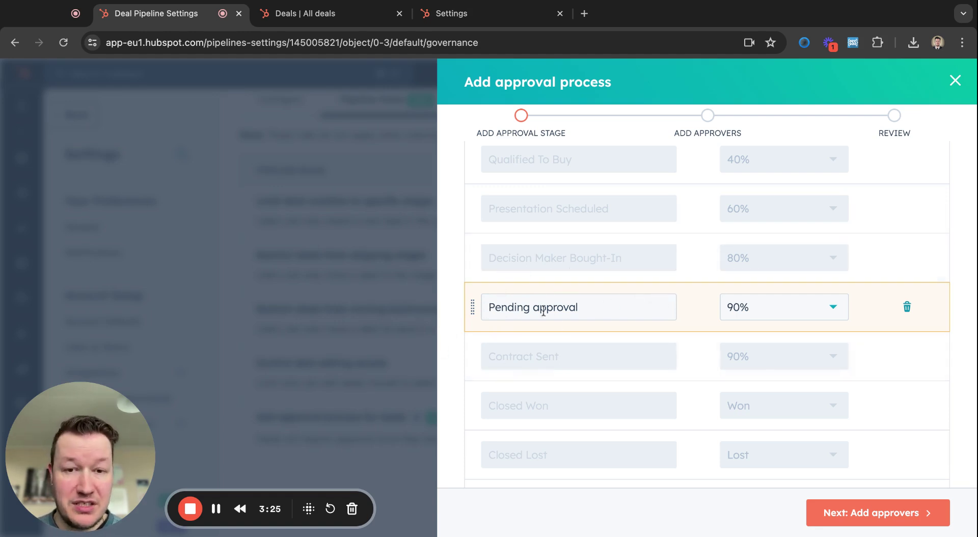
- Proceed to the approvers, add the first listed user, and require approval from any one of the approvers
{"action": "left_click", "coordinate": [846, 514]}
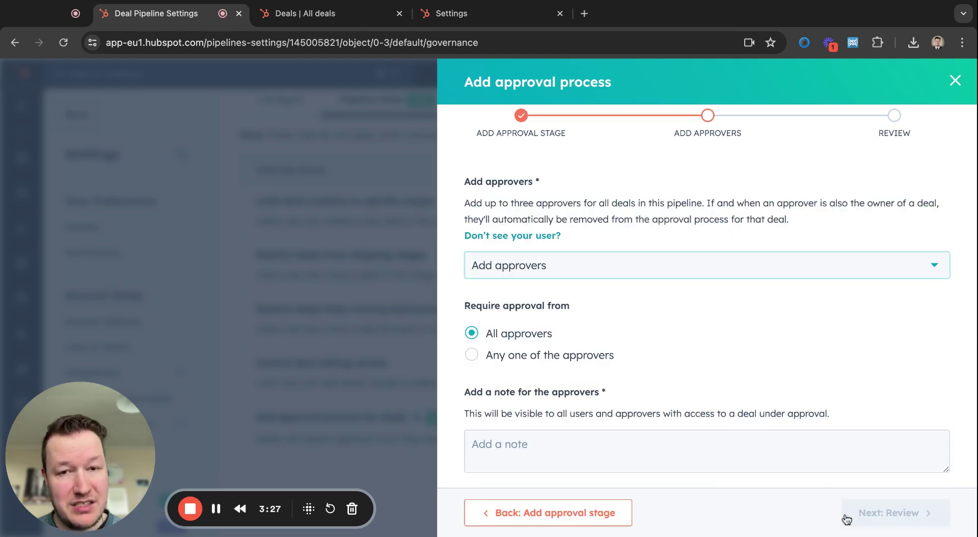
{"action": "left_click", "coordinate": [534, 270]}
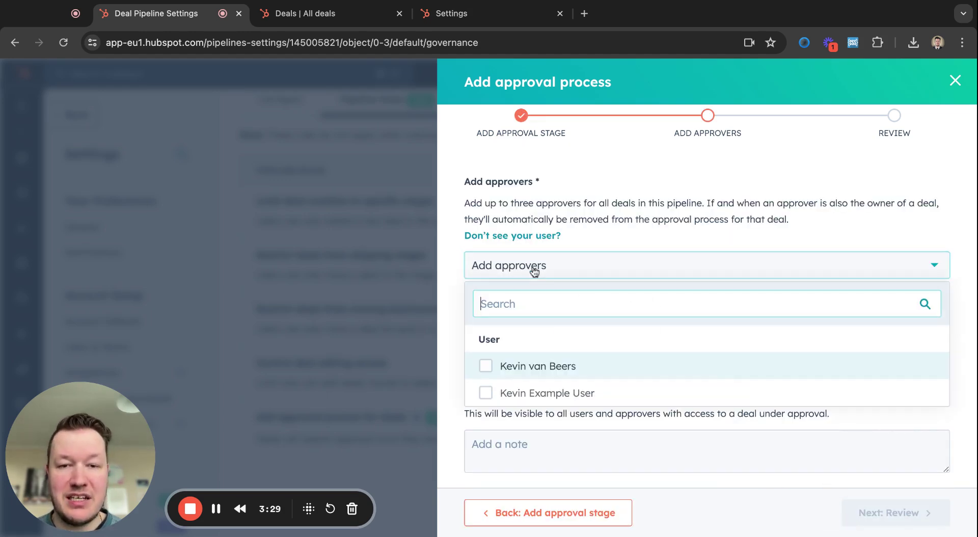
{"action": "left_click", "coordinate": [504, 371]}
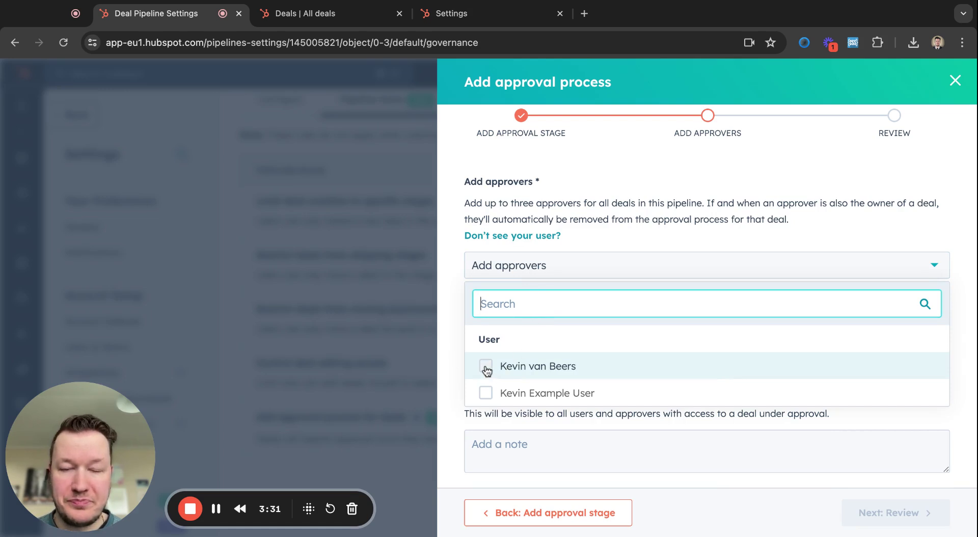
{"action": "left_click", "coordinate": [445, 361]}
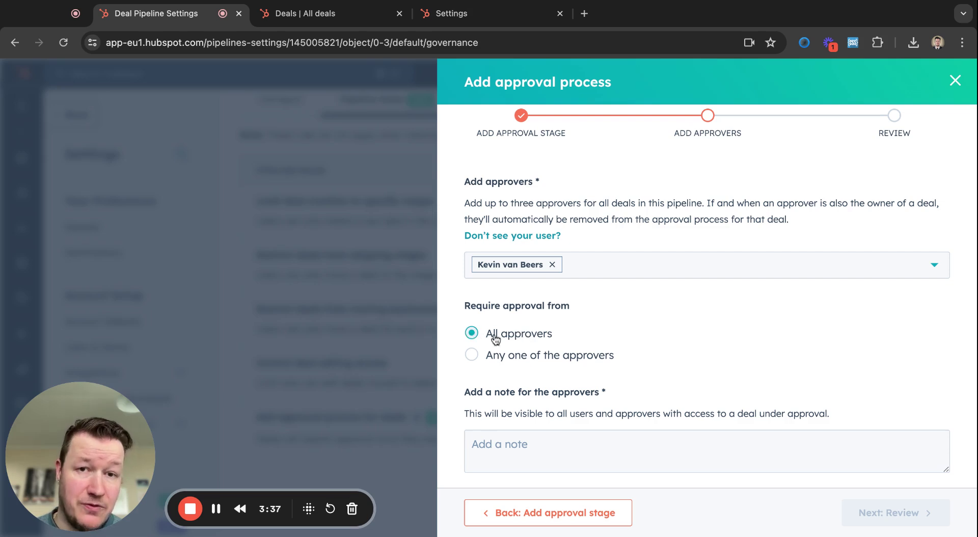
{"action": "left_click", "coordinate": [525, 360]}
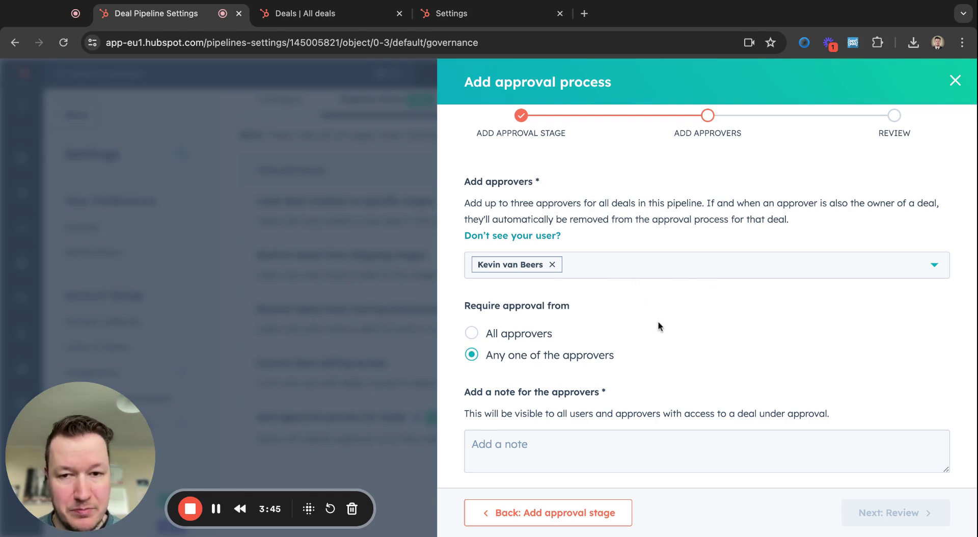
- Add the approver note "Please check all important data." and save the reviewed approval process
{"action": "scroll", "coordinate": [658, 321], "scroll_direction": "down", "scroll_amount": 1}
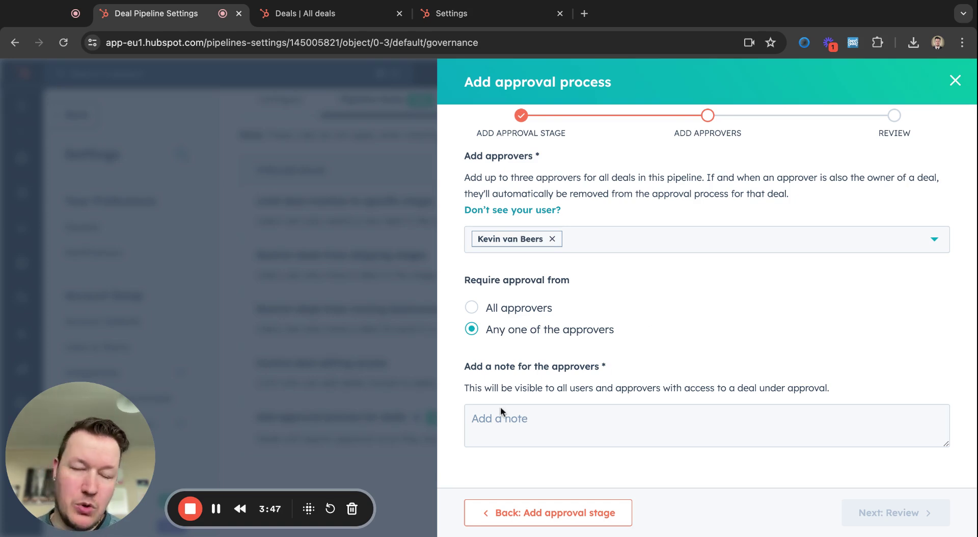
{"action": "left_click", "coordinate": [490, 423]}
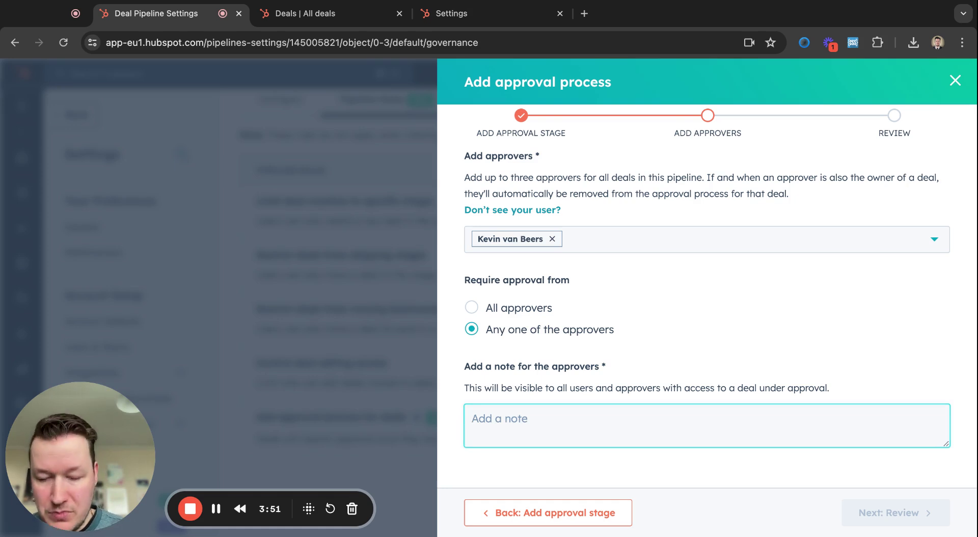
{"action": "type", "text": "Please"}
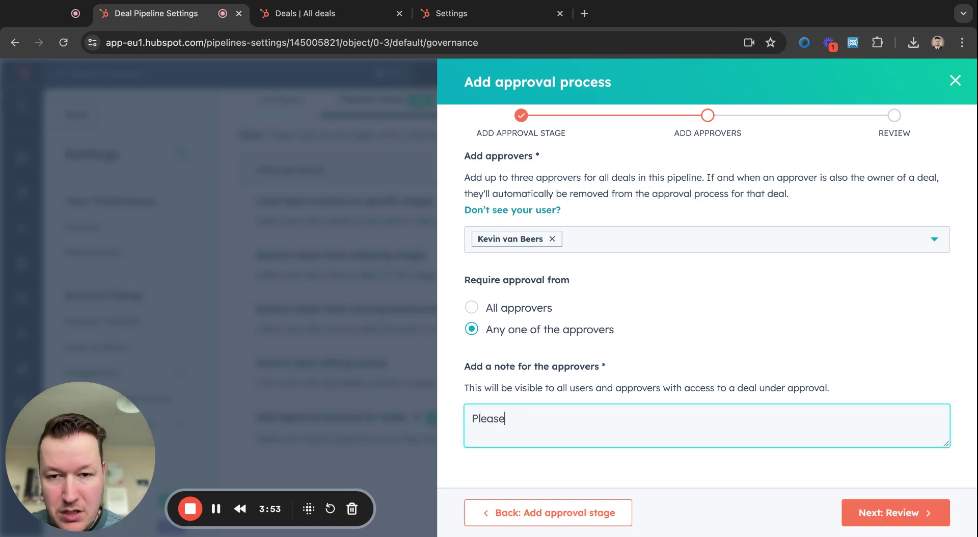
{"action": "type", "text": " check all "}
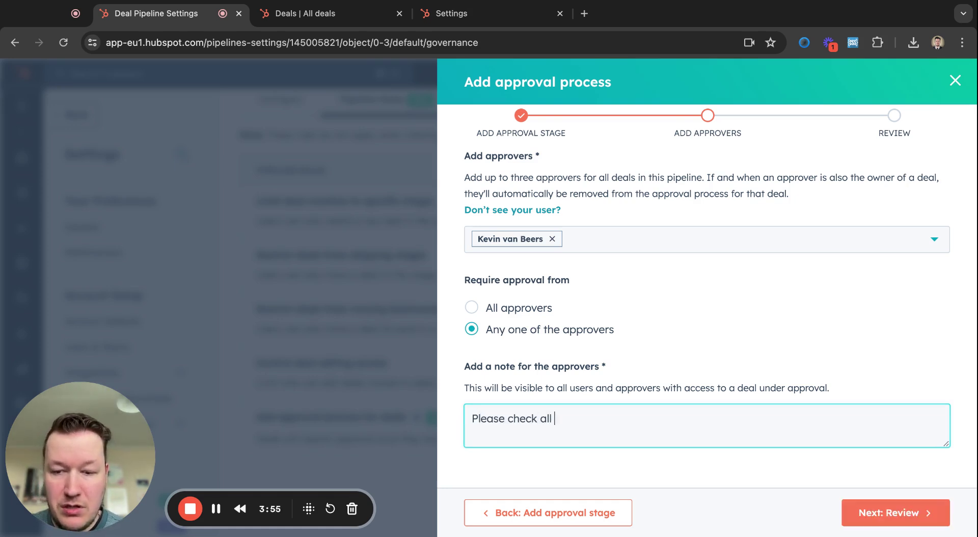
{"action": "type", "text": "important "}
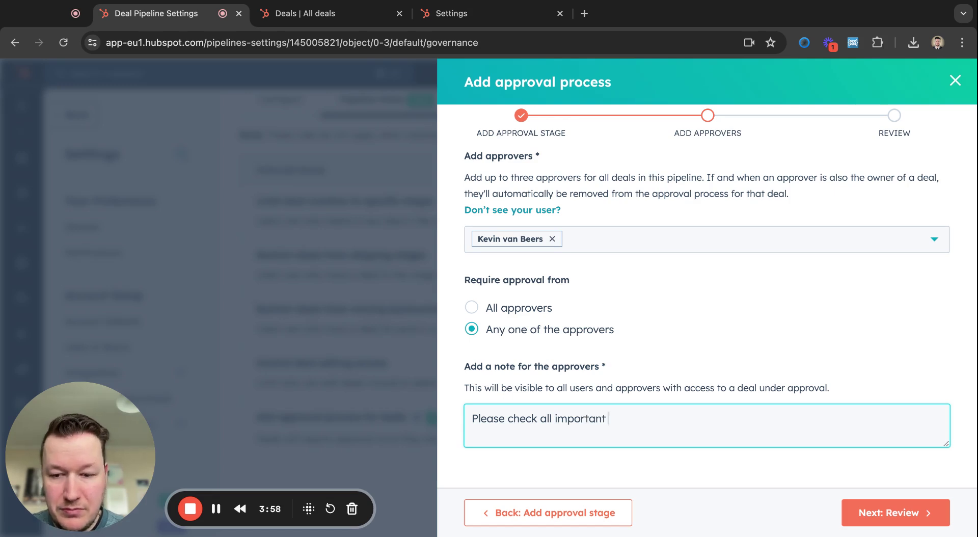
{"action": "type", "text": "data."}
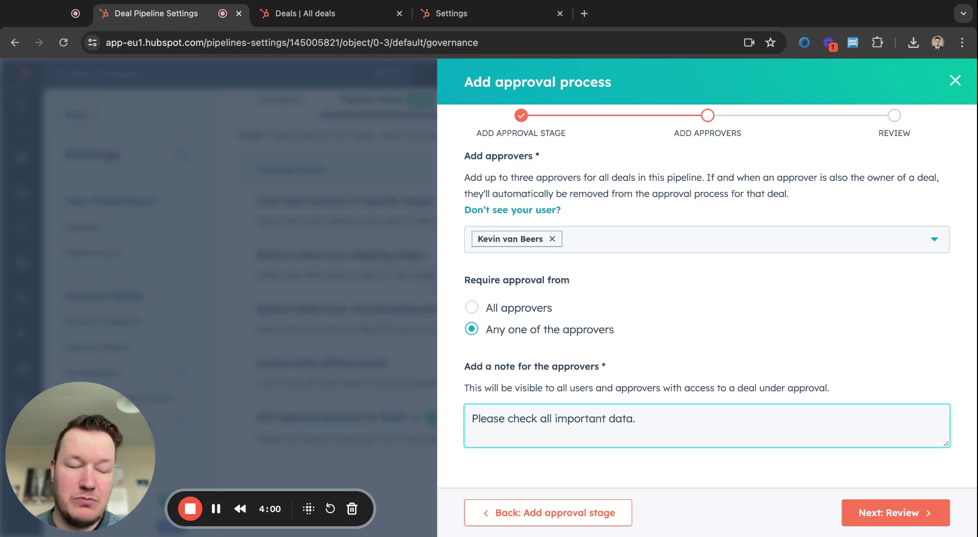
{"action": "left_click", "coordinate": [872, 514]}
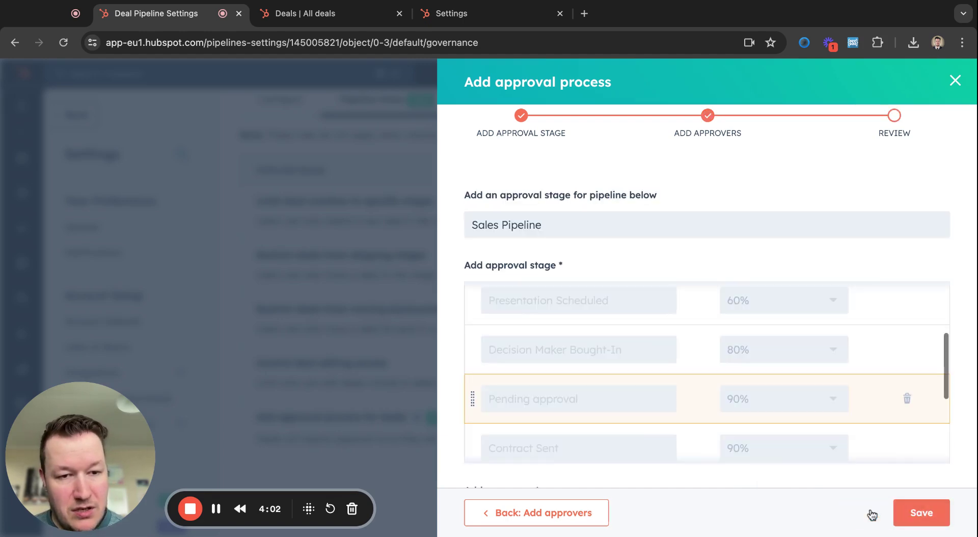
{"action": "left_click", "coordinate": [908, 515]}
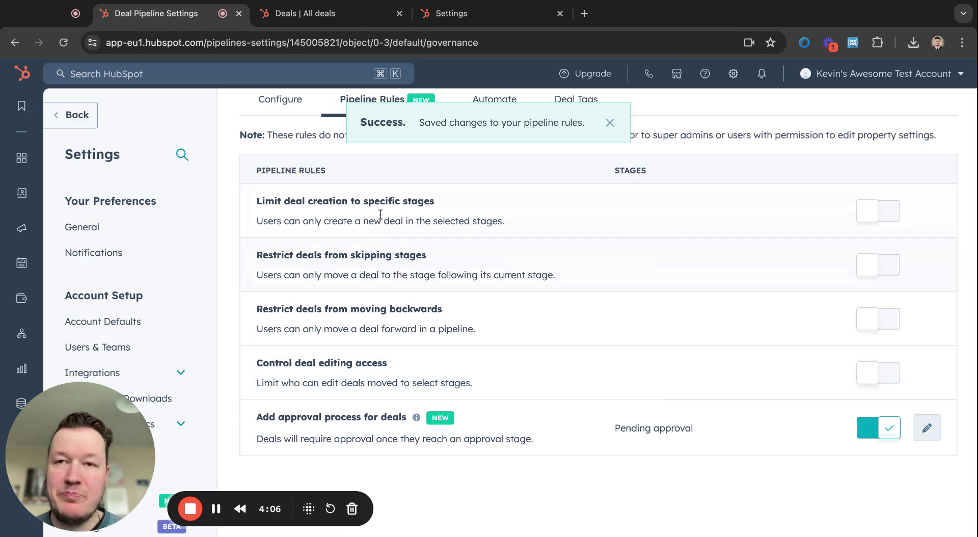
- Reload the All deals board of the Sales Pipeline and look over its stages, including Pending Approval
{"action": "left_click", "coordinate": [339, 19]}
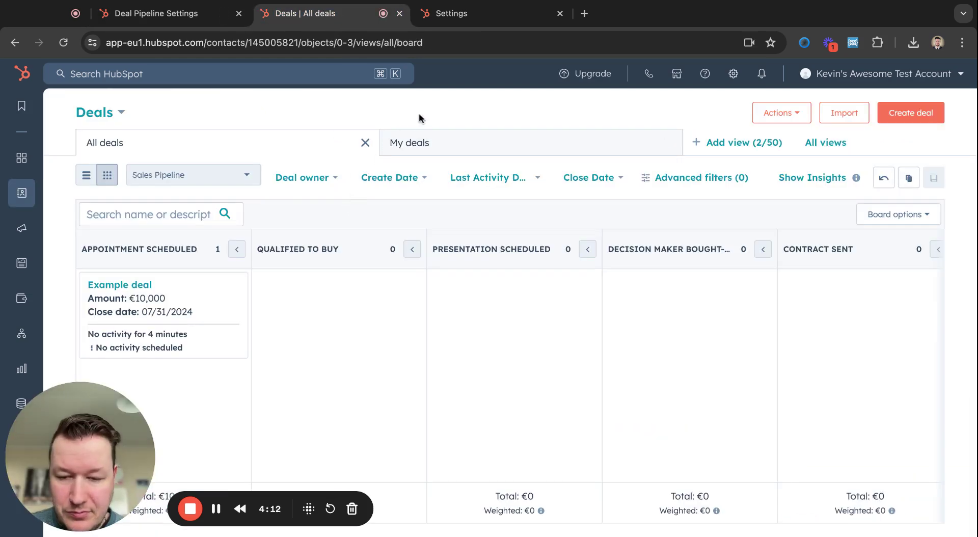
{"action": "key", "text": "super+r"}
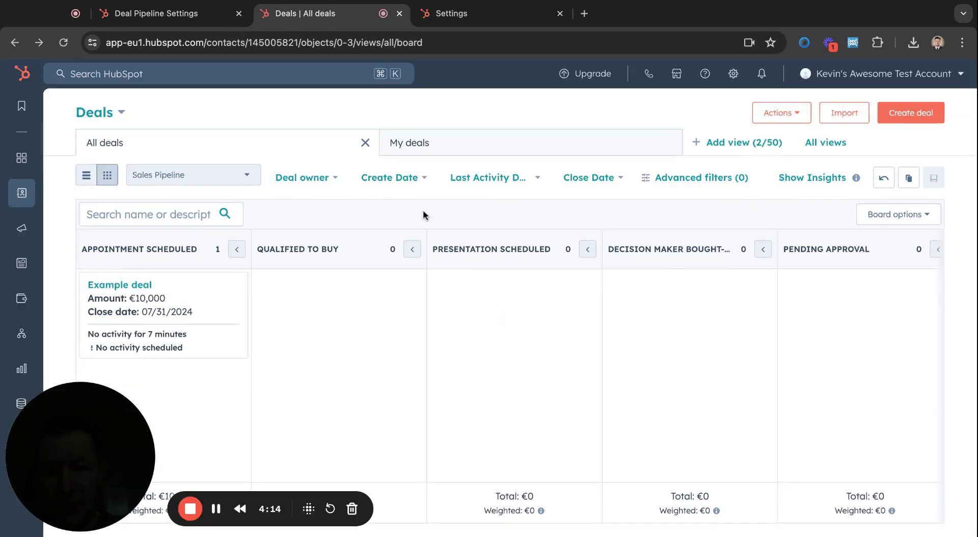
{"action": "scroll", "coordinate": [440, 301], "scroll_direction": "right", "scroll_amount": 10}
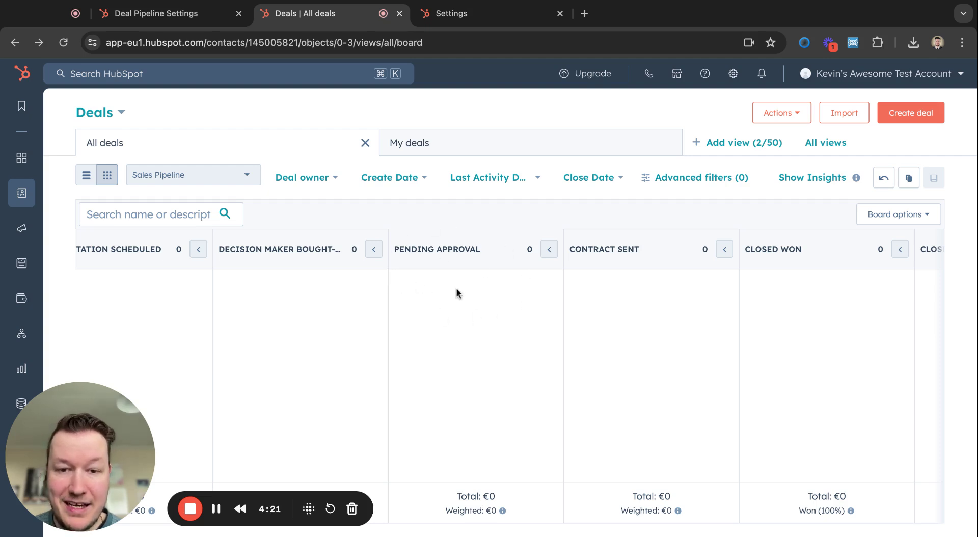
{"action": "scroll", "coordinate": [457, 290], "scroll_direction": "left", "scroll_amount": 10}
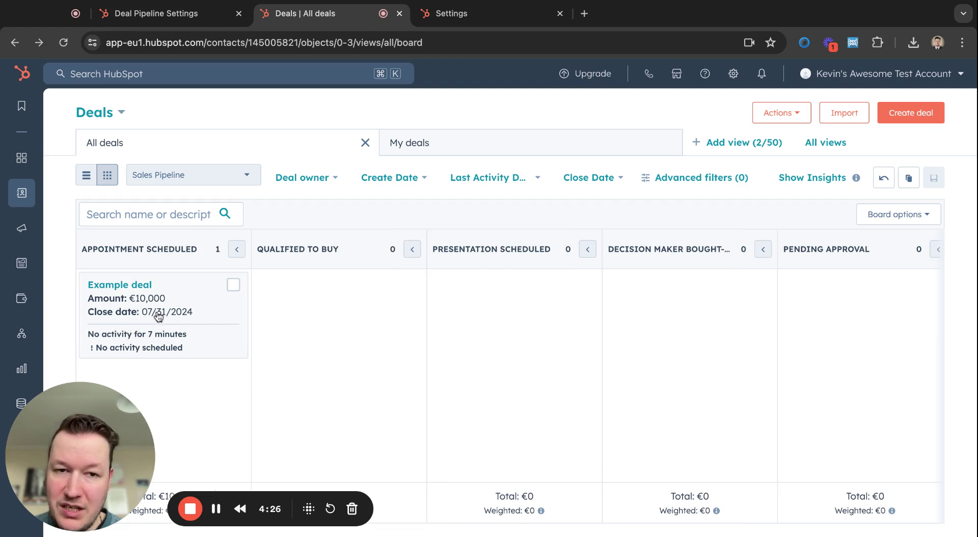
- Move the Example deal to the Decision Maker Bought-In stage and on to Pending Approval
{"action": "left_click_drag", "start_coordinate": [158, 317], "coordinate": [685, 377]}
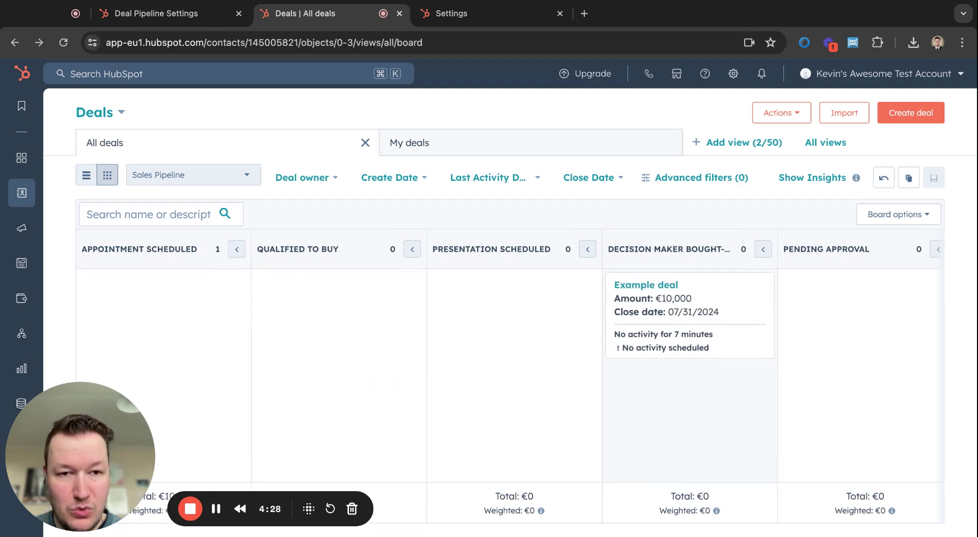
{"action": "scroll", "coordinate": [805, 322], "scroll_direction": "right", "scroll_amount": 8}
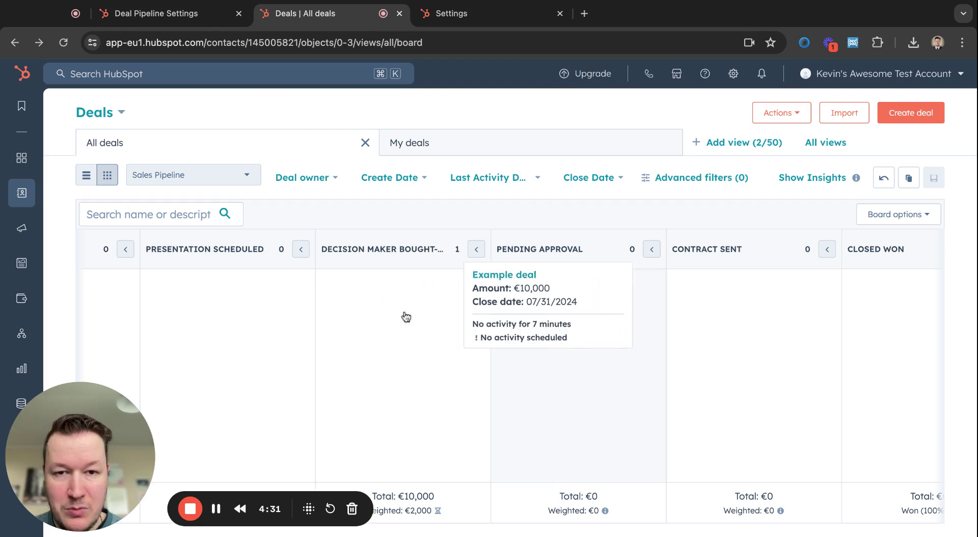
{"action": "left_click_drag", "start_coordinate": [406, 316], "coordinate": [561, 299]}
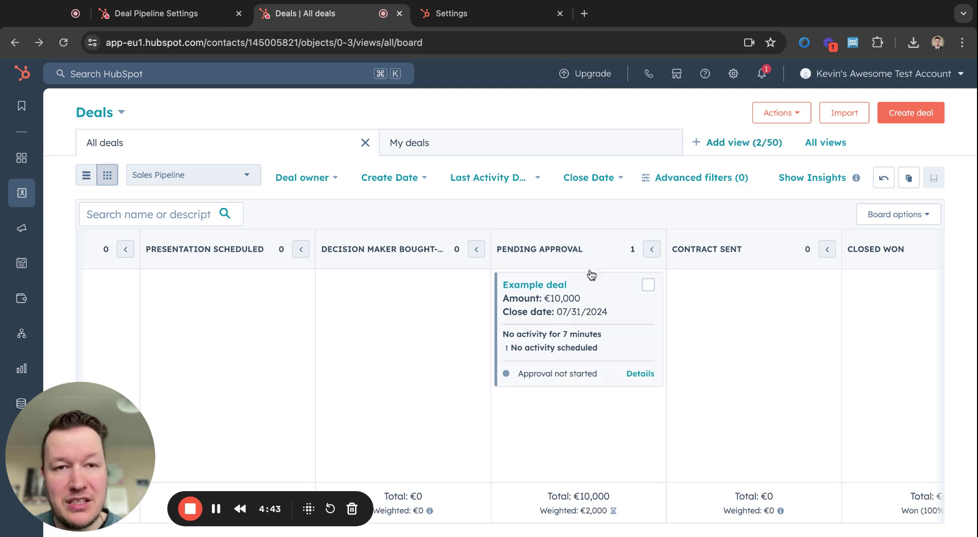
- Open the notifications to view the approval request for the Example deal
{"action": "left_click", "coordinate": [761, 76]}
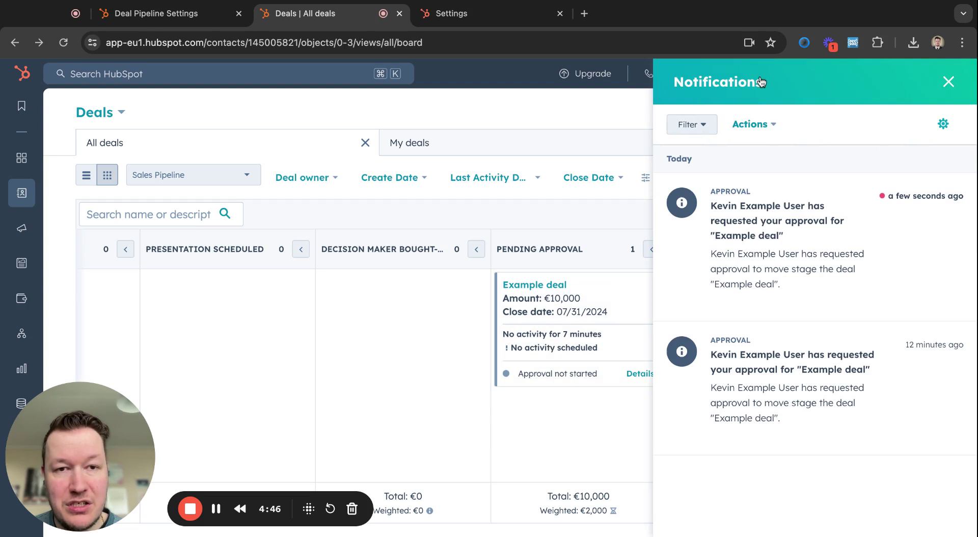
- Open the Example deal from its newest approval request and view its approval details, including request note and approvers
{"action": "left_click", "coordinate": [754, 238]}
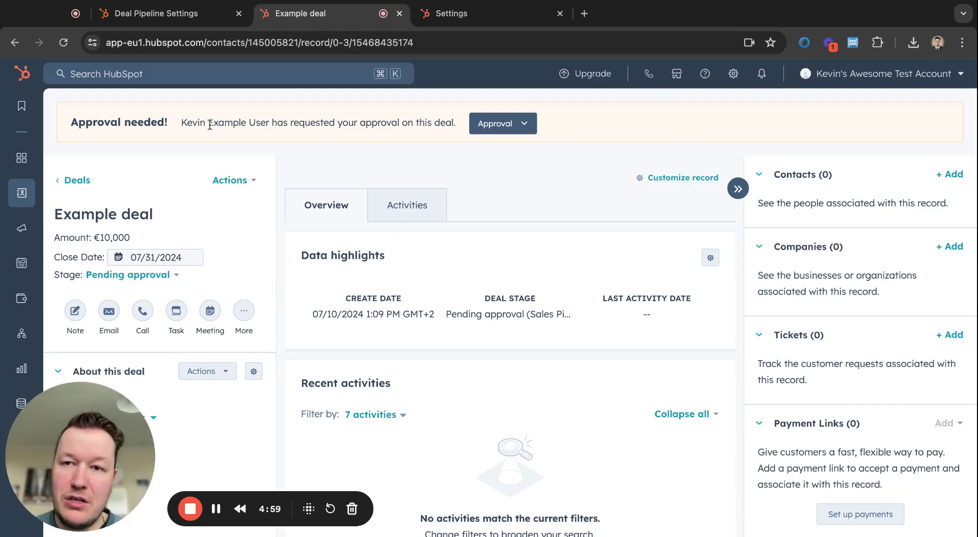
{"action": "left_click", "coordinate": [513, 130]}
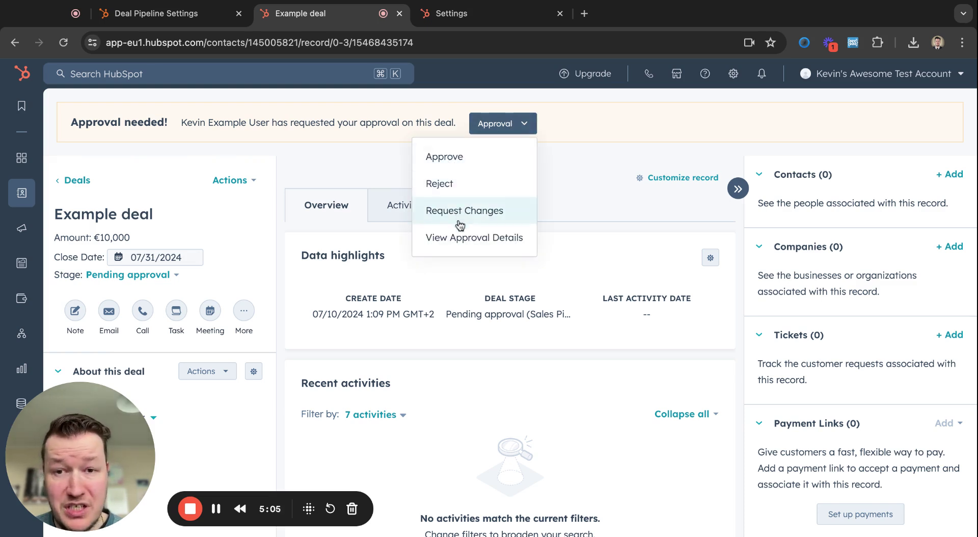
{"action": "left_click", "coordinate": [456, 240]}
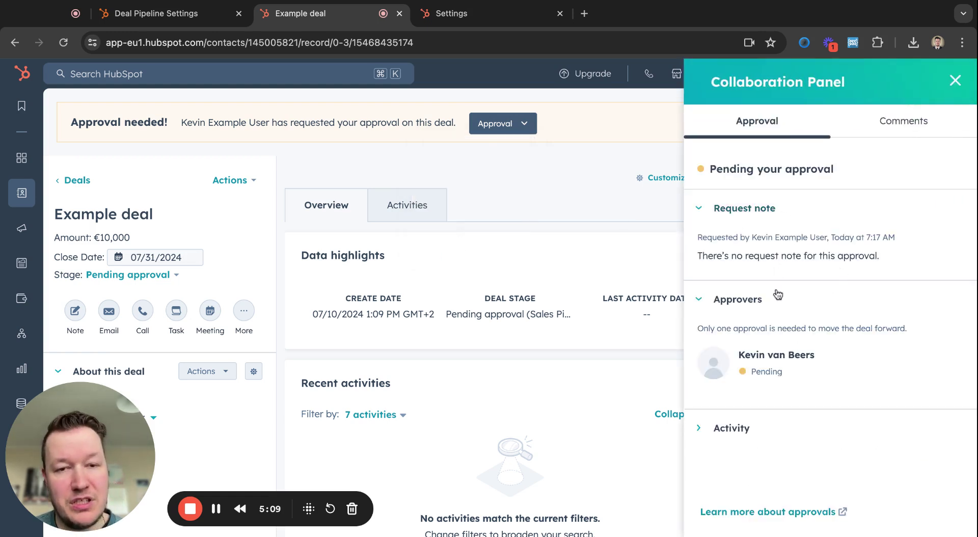
{"action": "left_click", "coordinate": [955, 81]}
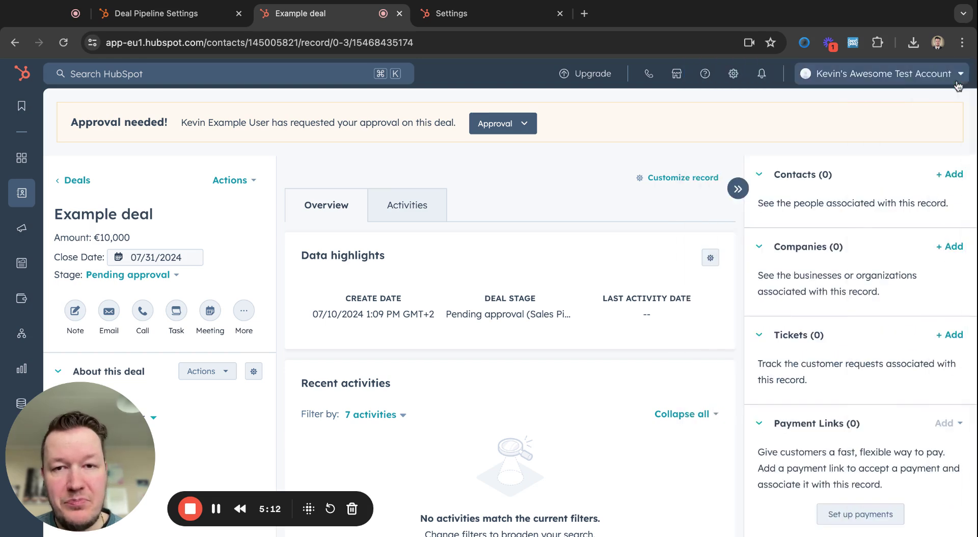
- Approve the Example deal with the notification message "Good job!"
{"action": "left_click", "coordinate": [503, 128]}
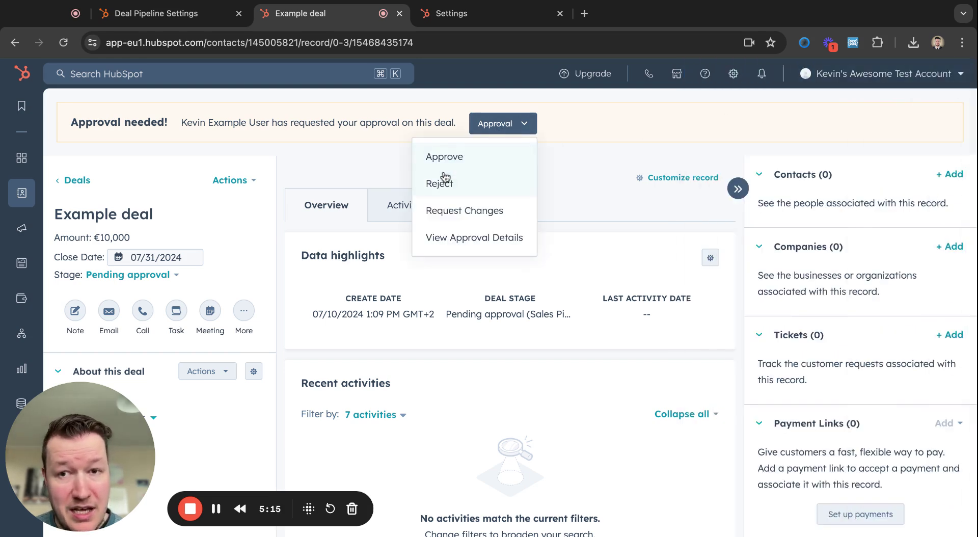
{"action": "left_click", "coordinate": [452, 157]}
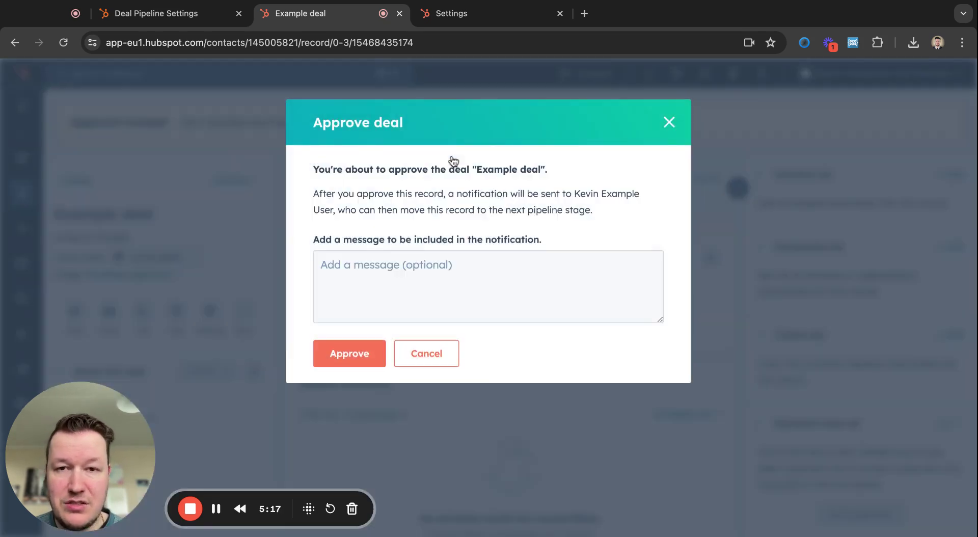
{"action": "left_click", "coordinate": [394, 270]}
{"action": "type", "text": "G"}
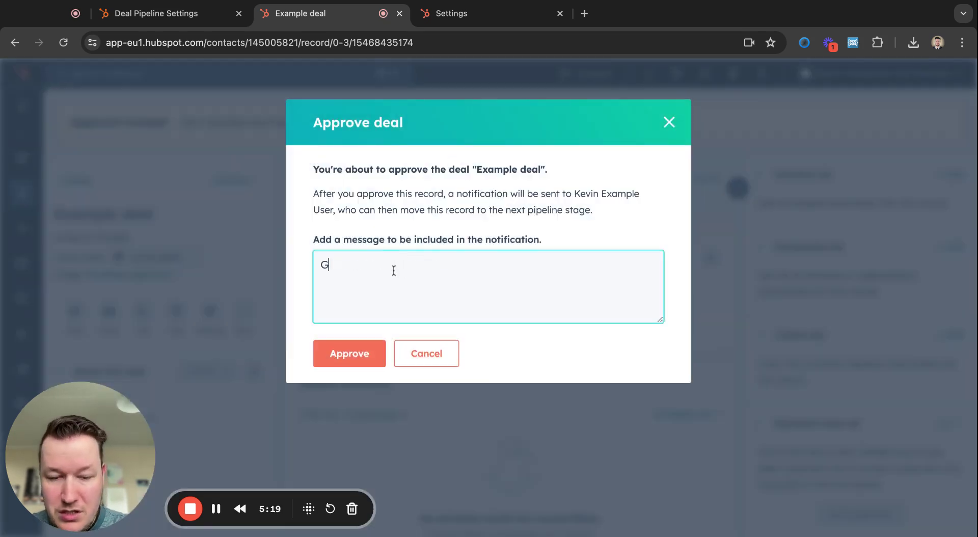
{"action": "type", "text": "ood job!"}
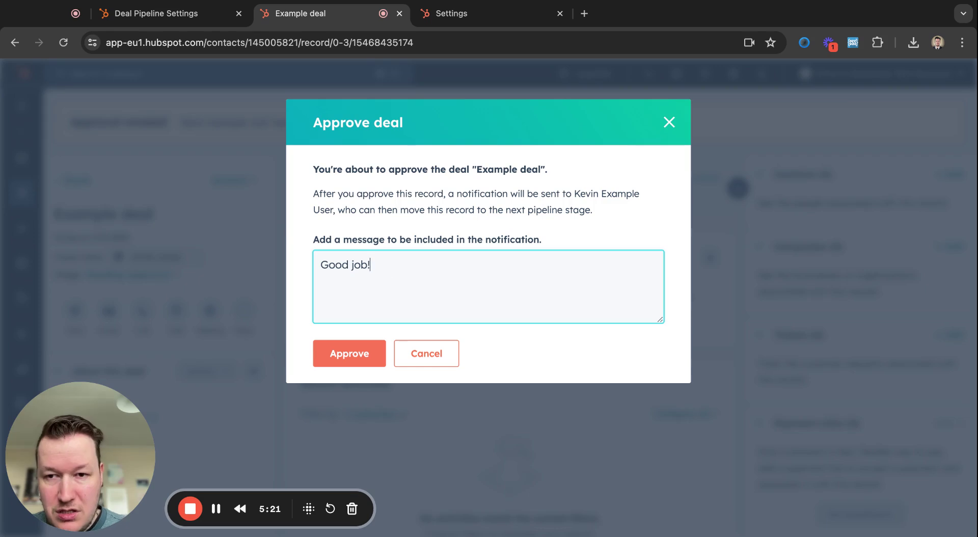
{"action": "left_click", "coordinate": [334, 363]}
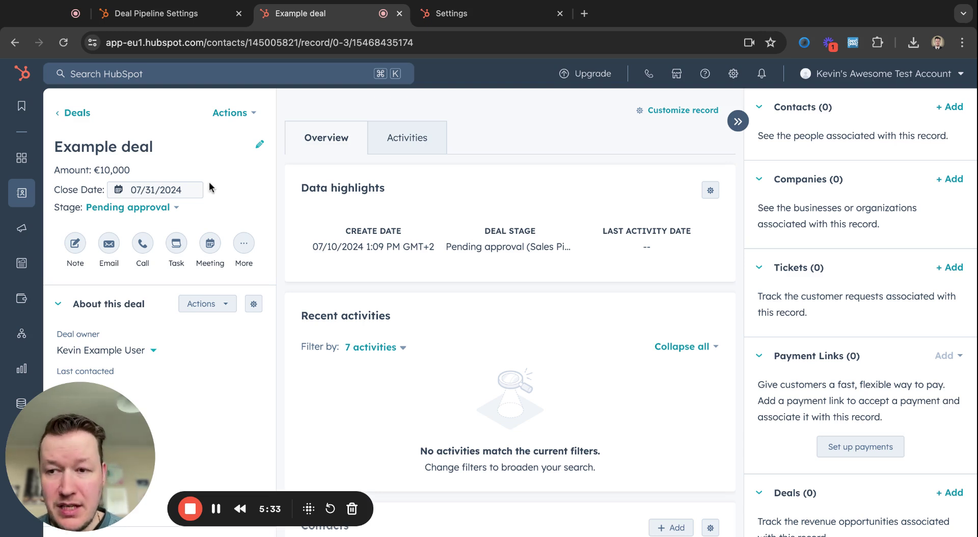
- Look over the approved Example deal's record and return to the All deals board
{"action": "scroll", "coordinate": [209, 187], "scroll_direction": "down", "scroll_amount": 1}
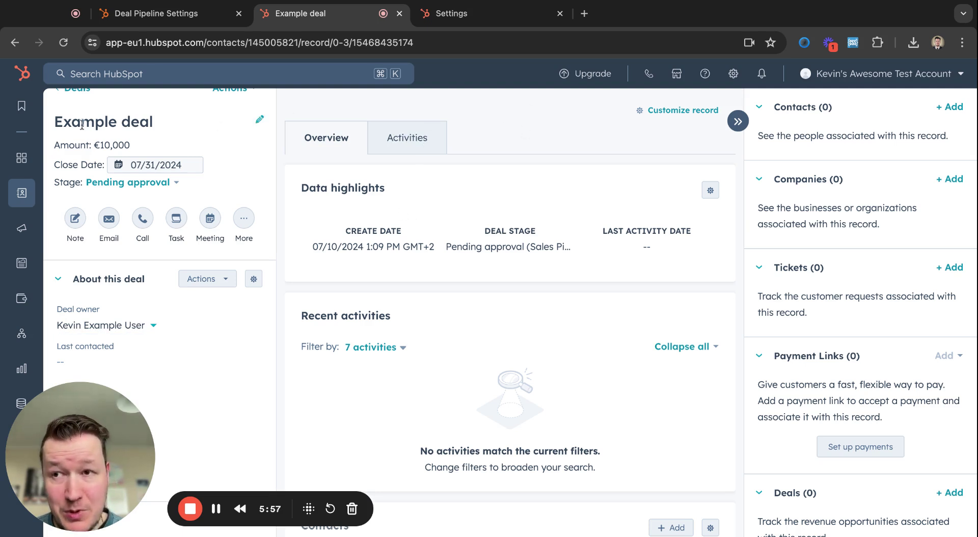
{"action": "scroll", "coordinate": [82, 122], "scroll_direction": "up", "scroll_amount": 1}
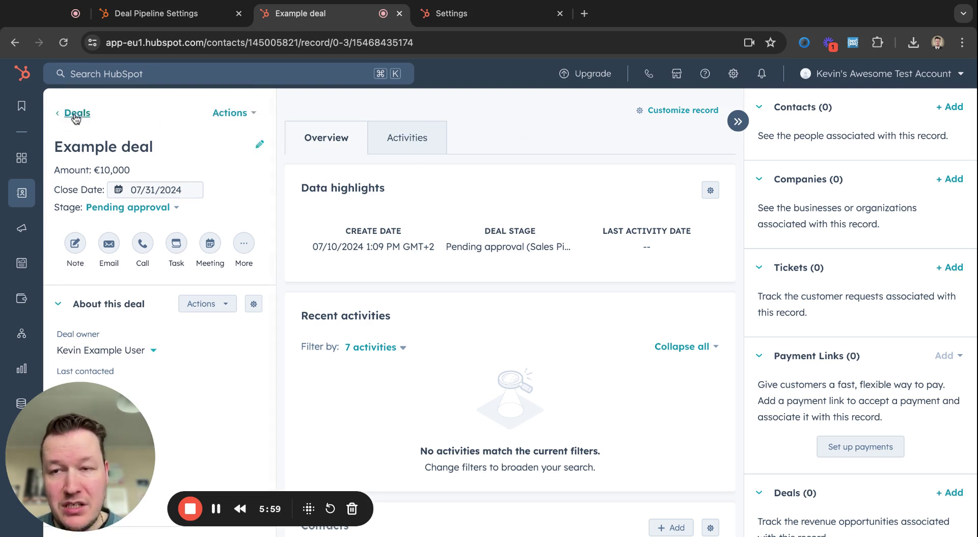
{"action": "left_click", "coordinate": [76, 114]}
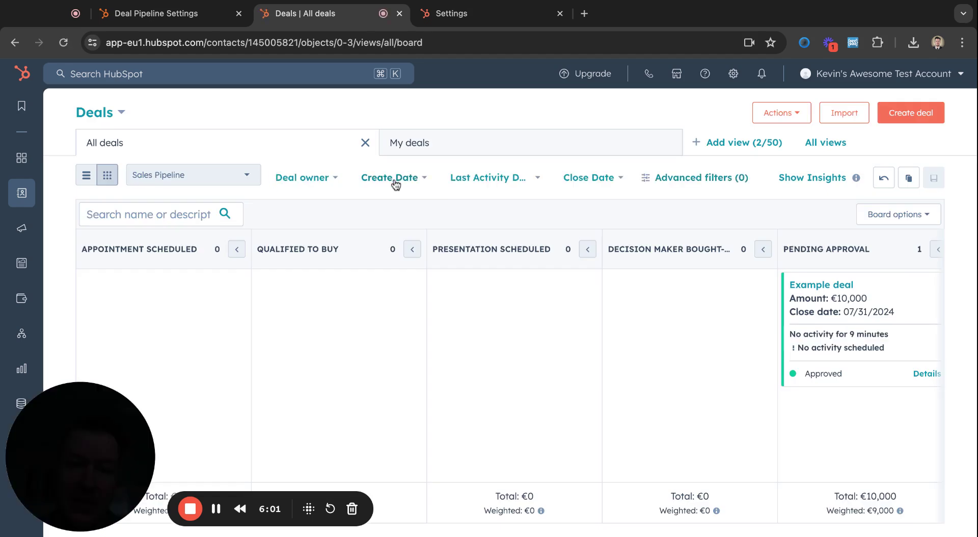